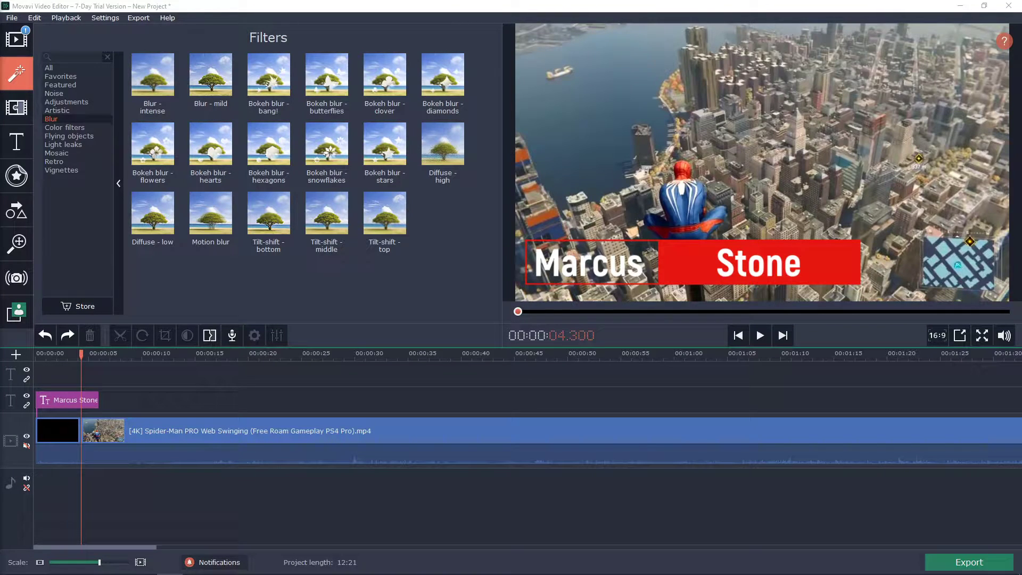
# Step: Move the playhead to about 14 s, then about 22 s, in the unfiltered gameplay
pyautogui.click(188, 353)
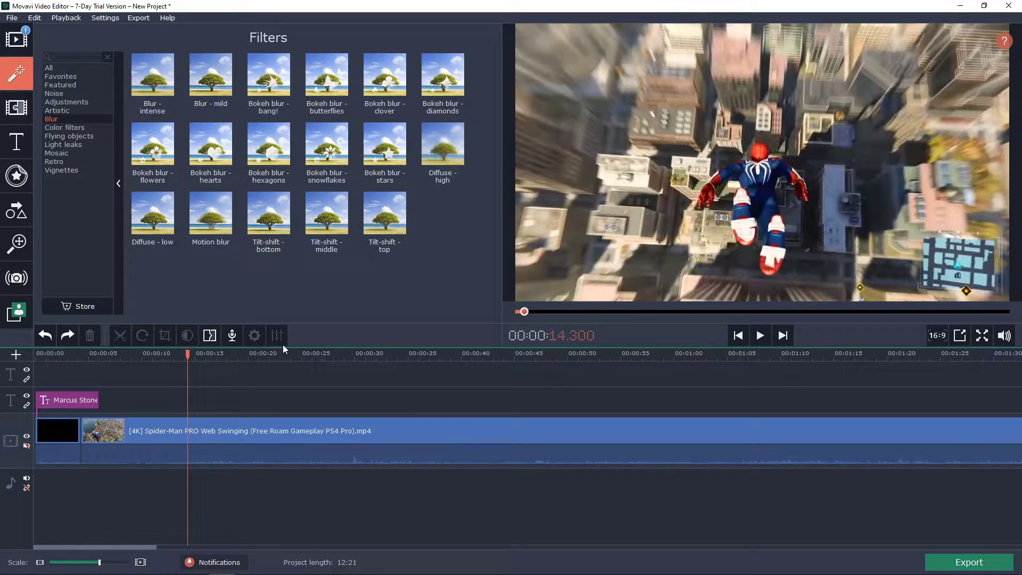
pyautogui.click(272, 353)
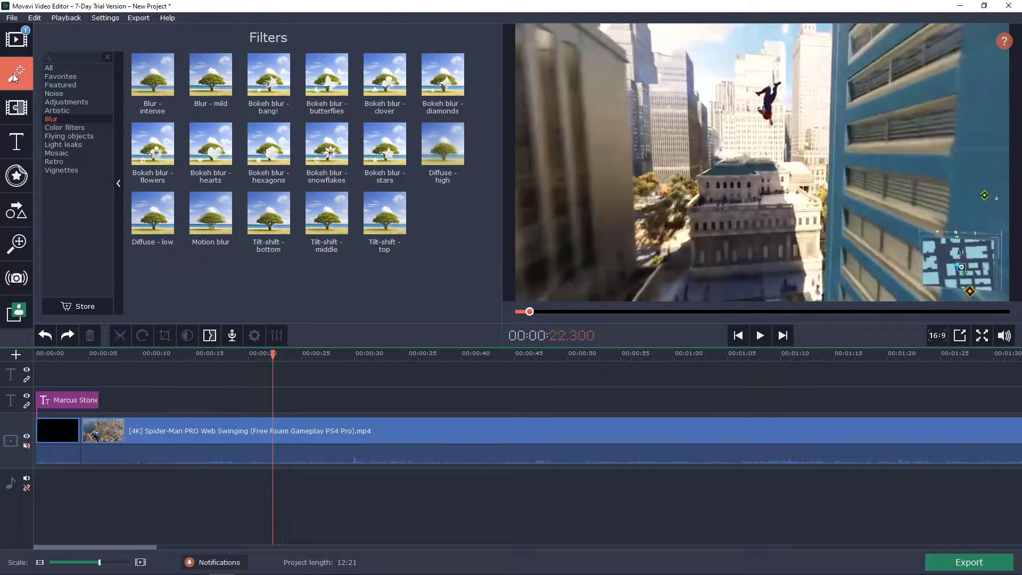
# Step: Select the Spider-Man gameplay clip and return to the Filters list
pyautogui.click(16, 107)
pyautogui.click(118, 435)
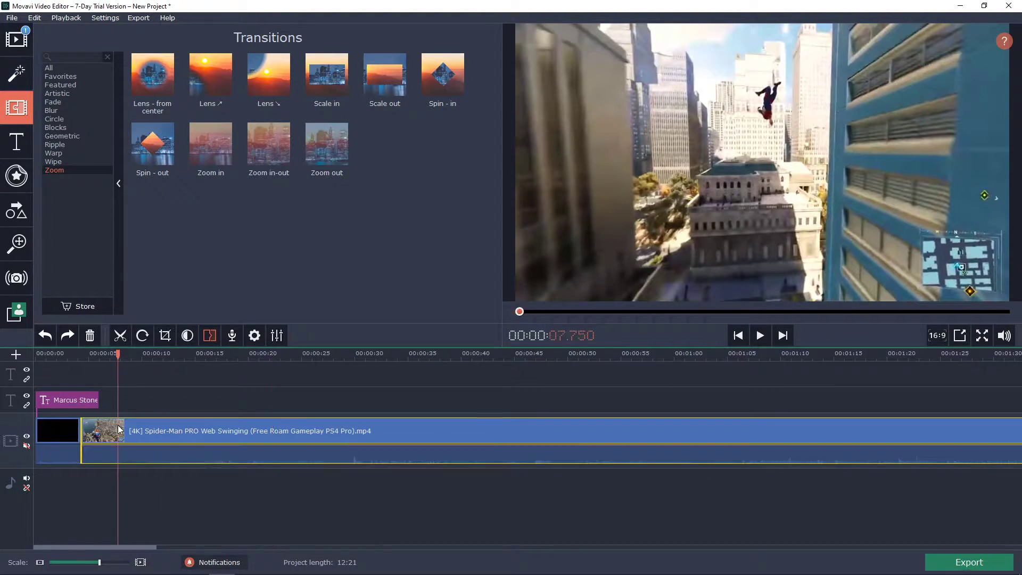
pyautogui.click(17, 73)
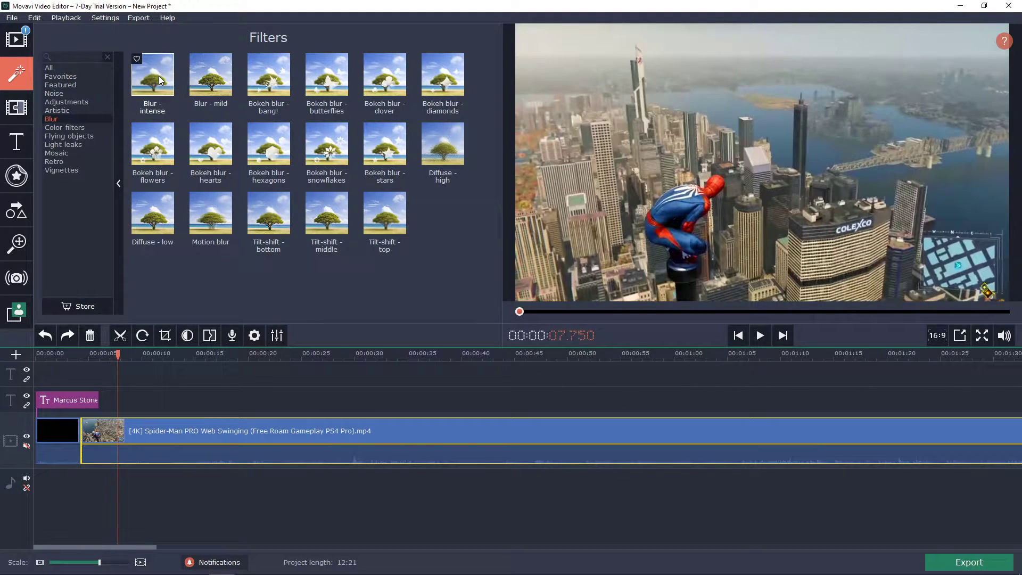
# Step: Preview Blur - mild, Bokeh butterflies, Diffuse - high, Tilt-shift top/middle and Motion blur
pyautogui.click(211, 77)
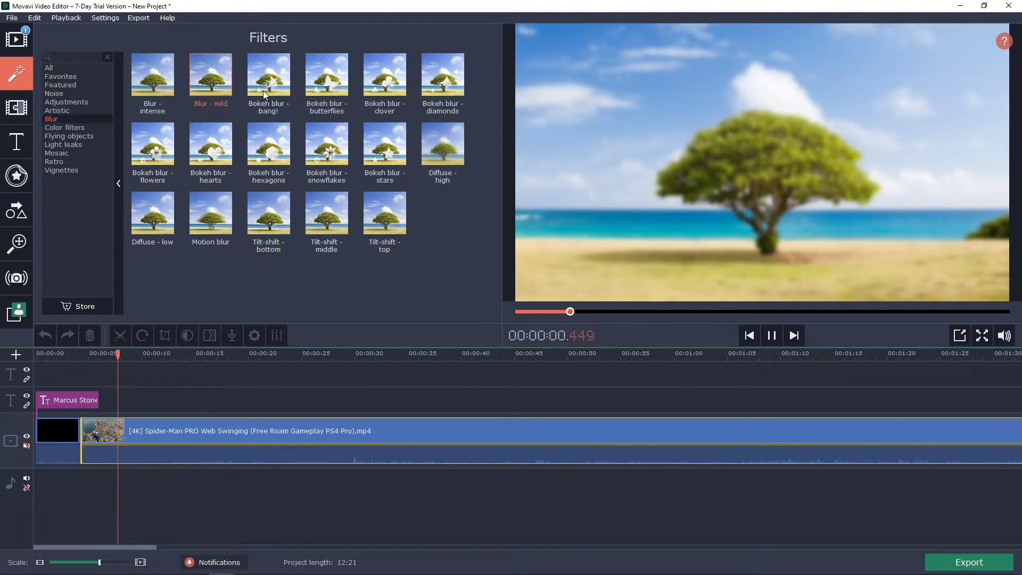
pyautogui.click(326, 82)
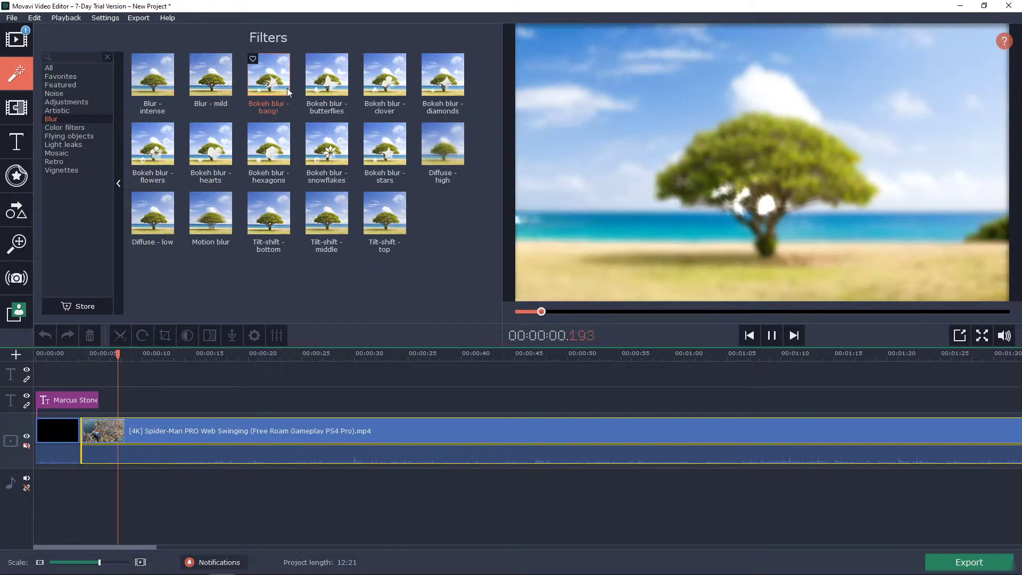
pyautogui.click(383, 76)
pyautogui.click(443, 75)
pyautogui.click(442, 148)
pyautogui.click(384, 216)
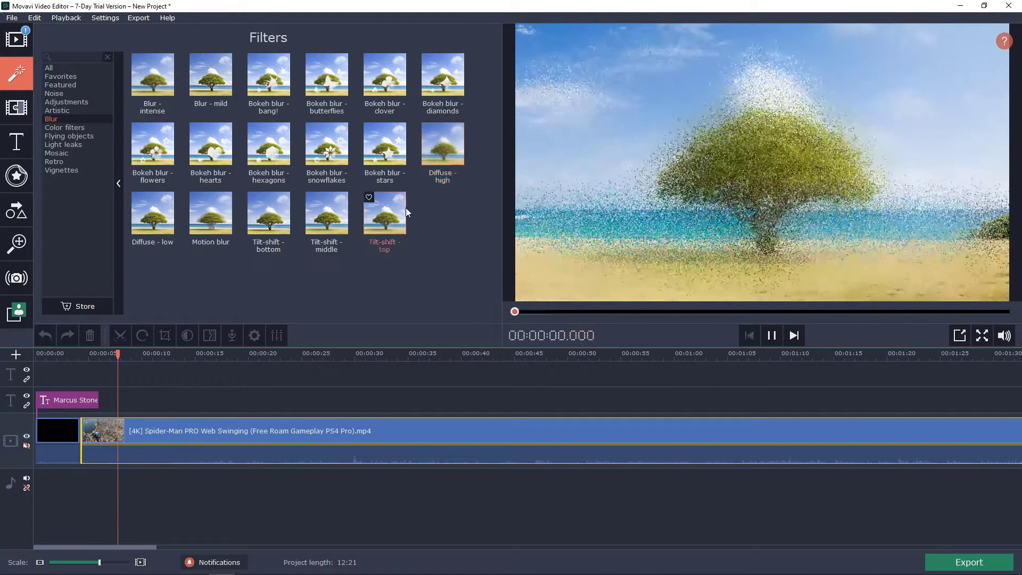
pyautogui.click(326, 215)
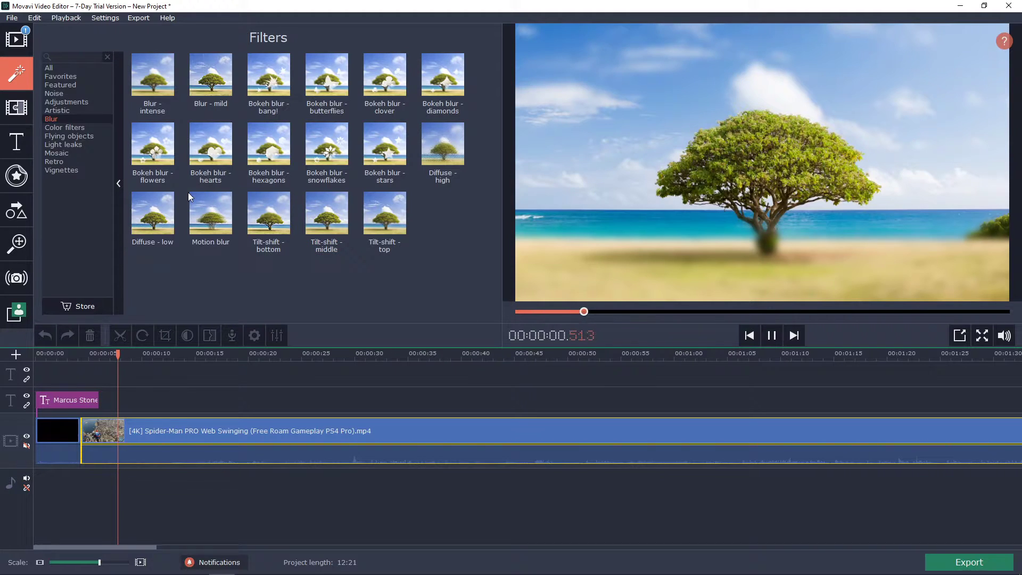
pyautogui.click(197, 209)
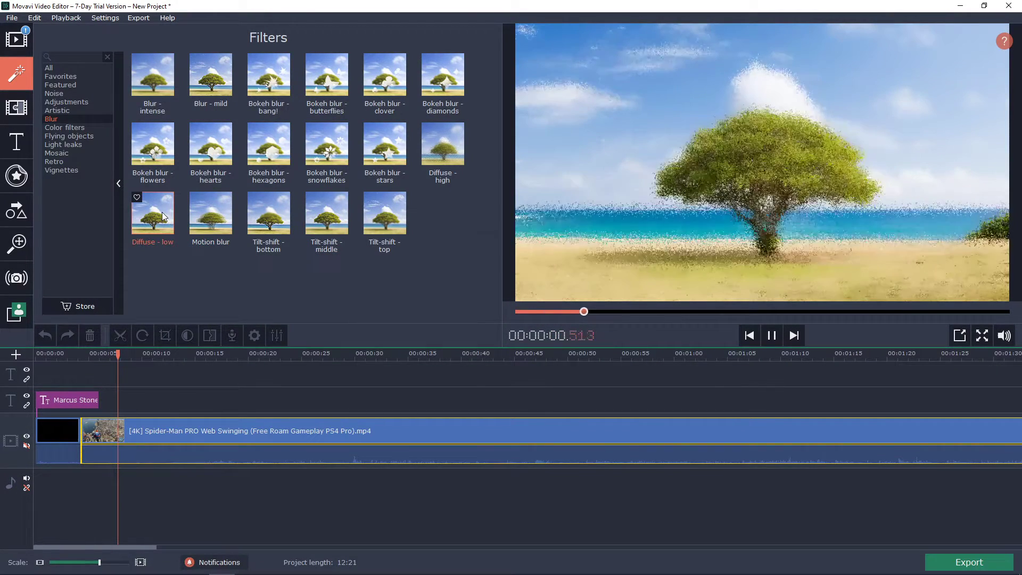
# Step: Apply Blur - intense to the gameplay clip and play it to check the blur
pyautogui.click(159, 96)
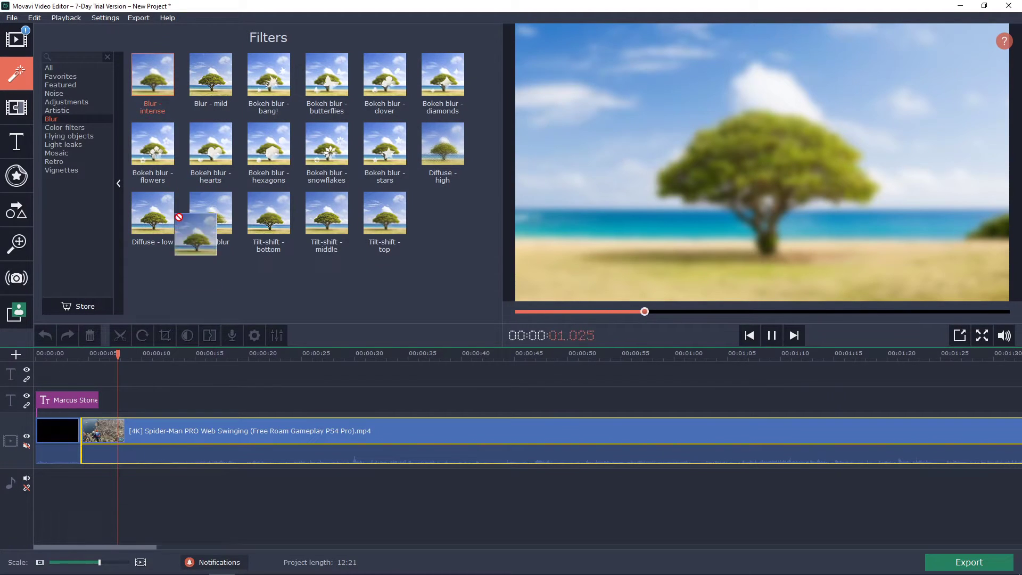
pyautogui.moveTo(164, 79); pyautogui.dragTo(137, 429)
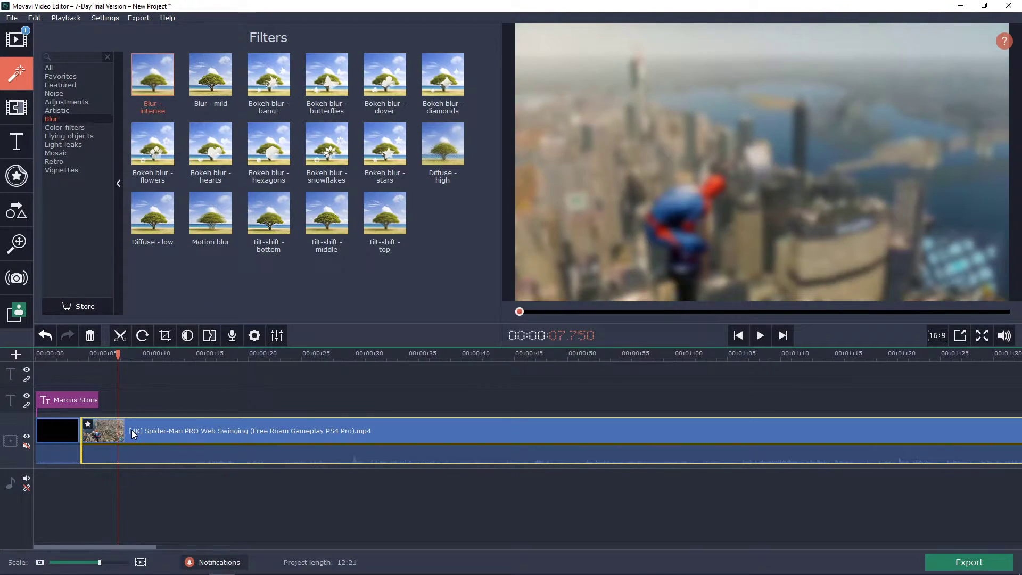
pyautogui.click(132, 433)
pyautogui.press('space')
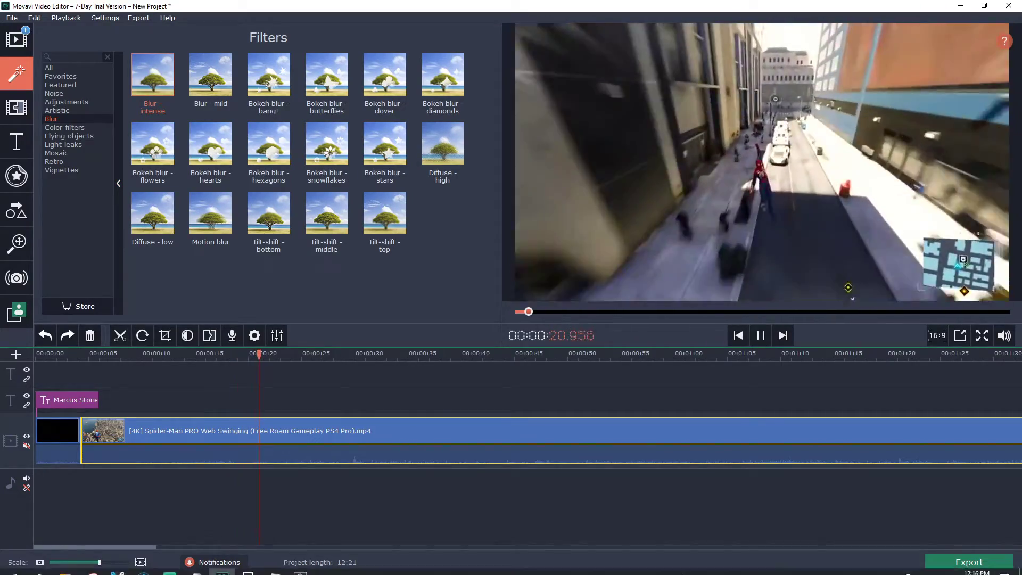
# Step: Reapply the Blur - intense filter to the gameplay clip with Edit > Redo
pyautogui.click(34, 18)
pyautogui.click(52, 39)
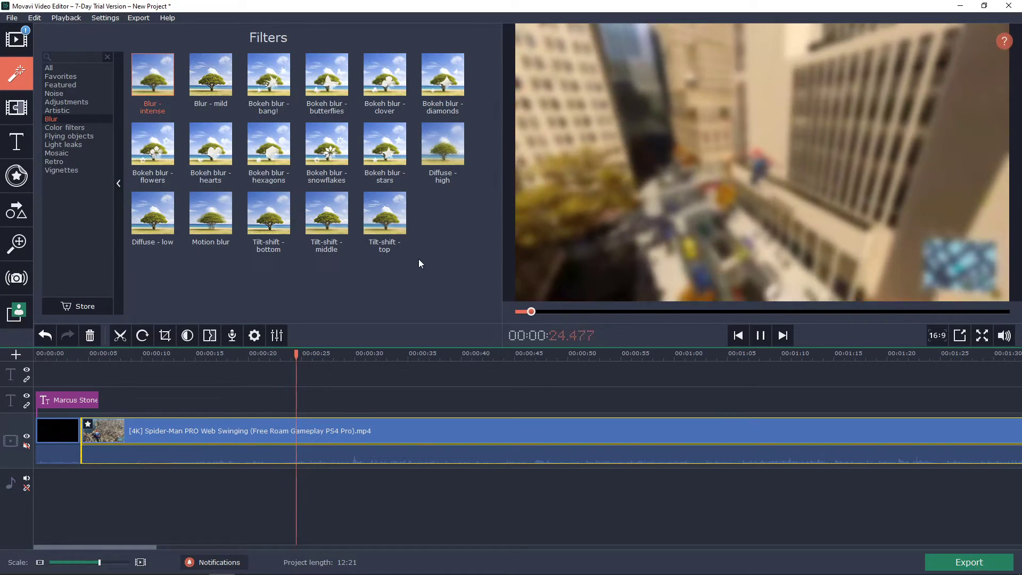